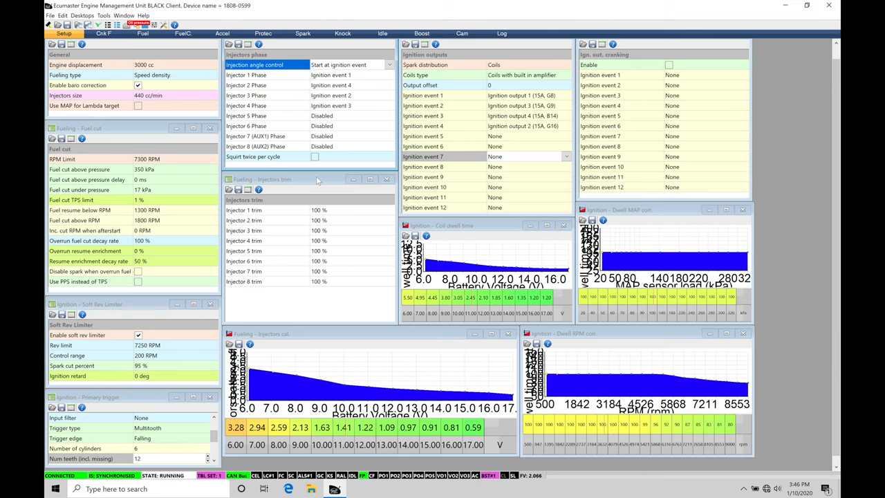
Show the Desktops menu of layout commands over the Setup desktop.
click(93, 14)
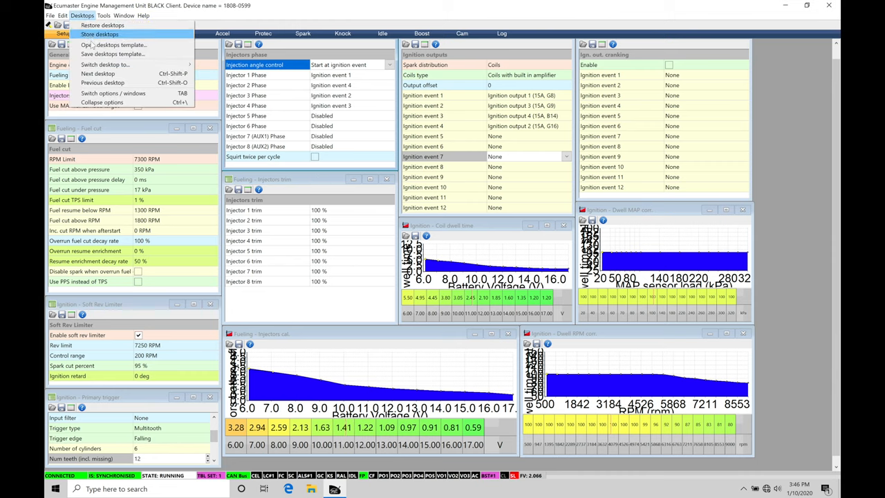
Start opening a desktops template, cancel without loading, and switch to the Fuel desktop.
click(94, 44)
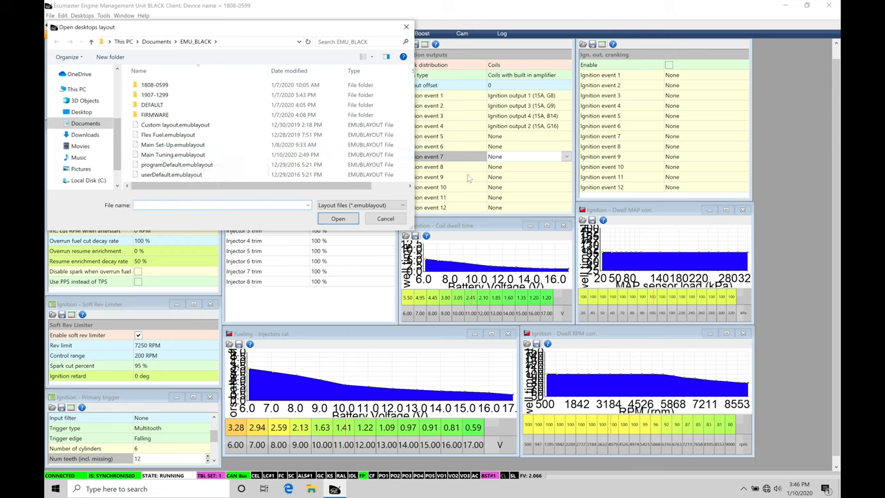
click(387, 220)
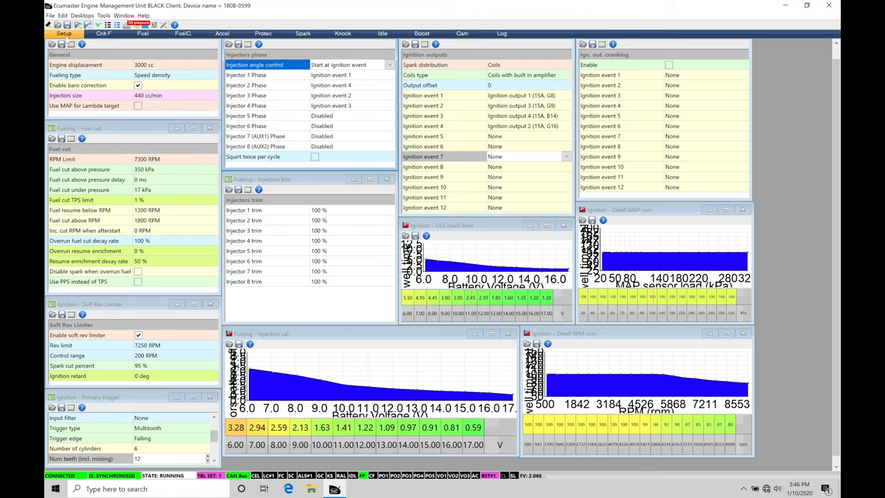
click(139, 34)
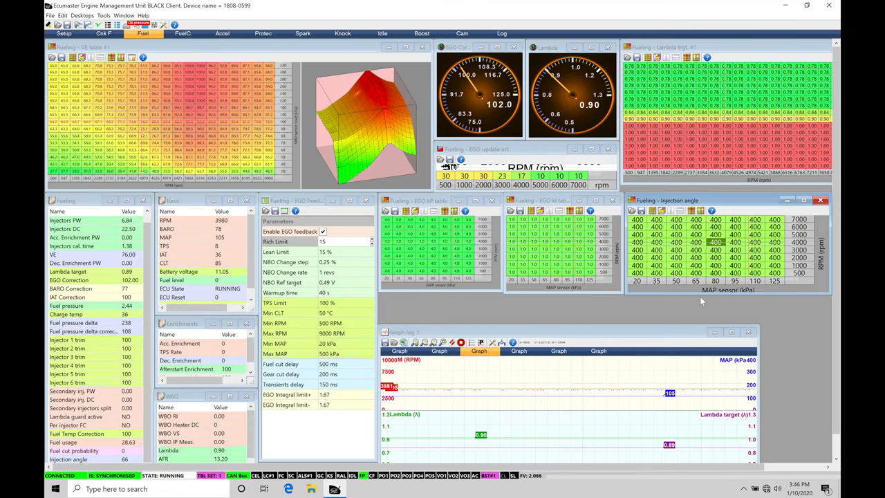
Make the Injection angle, EGO kI and EGO kP table windows taller, then return to Setup.
drag(700, 295, 699, 324)
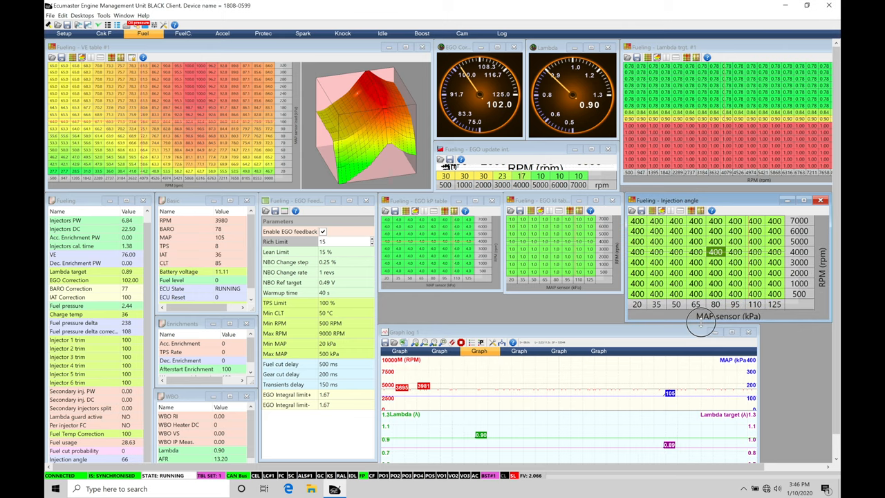
drag(620, 294, 617, 320)
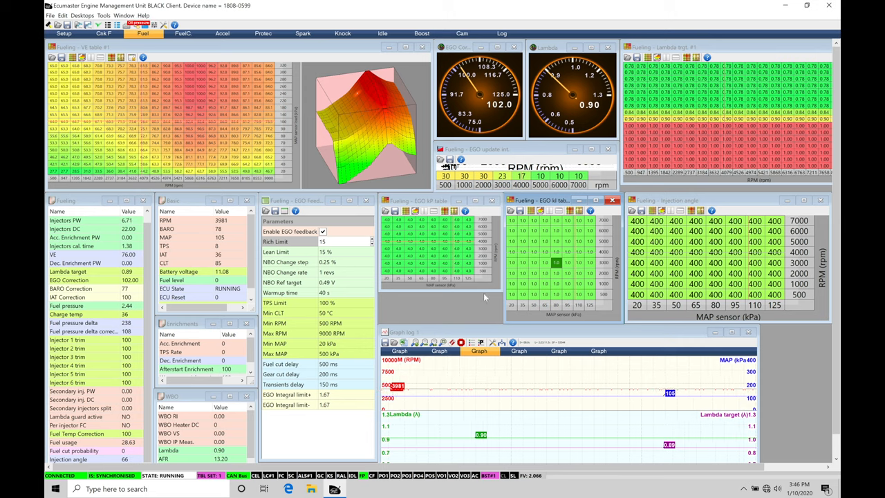
drag(486, 294, 488, 322)
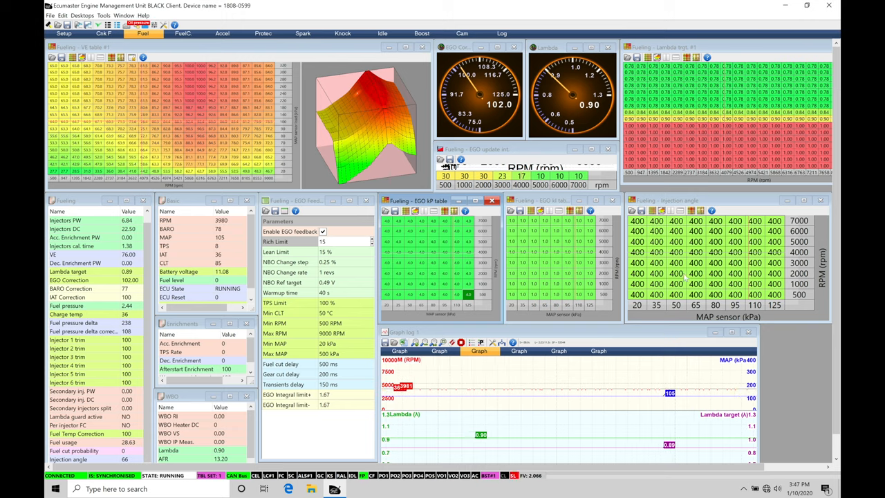
click(64, 33)
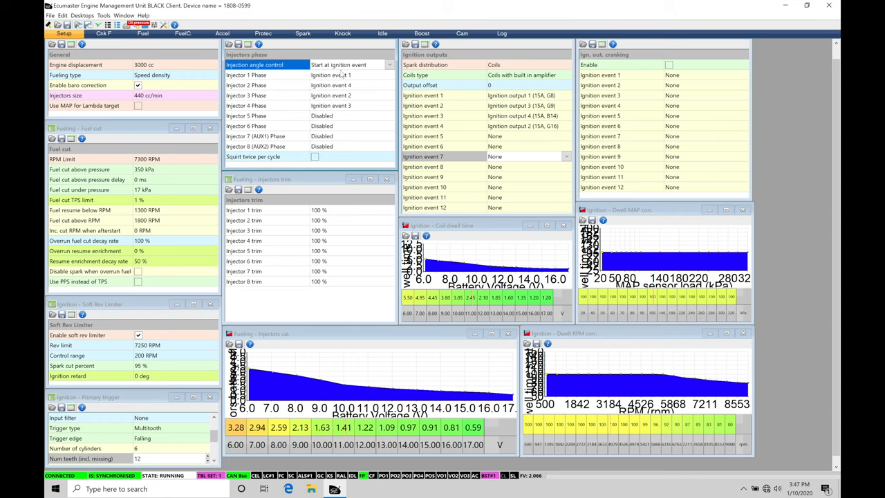
Review the Injection angle control options twice, keeping start at ignition event, then go to Fuel.
click(389, 65)
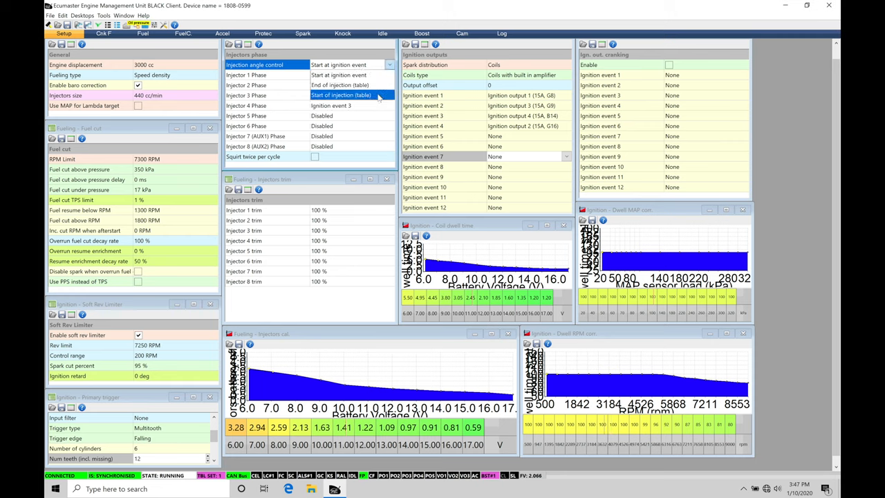
click(354, 53)
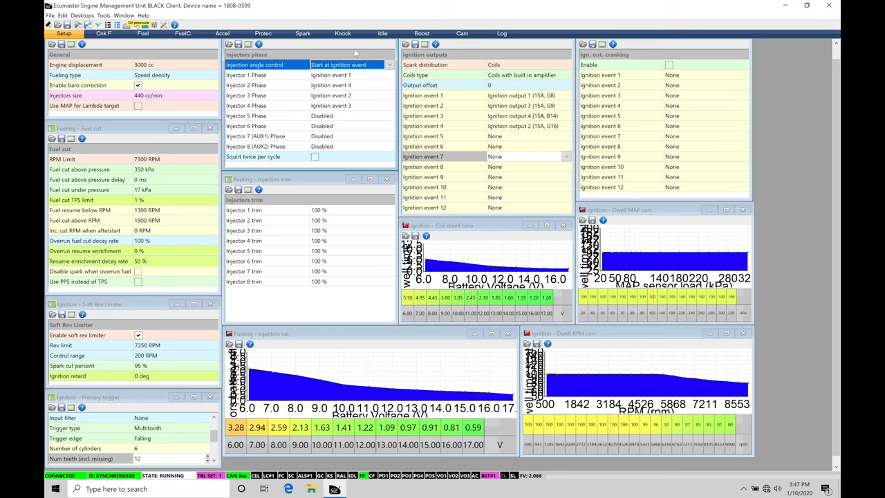
click(357, 63)
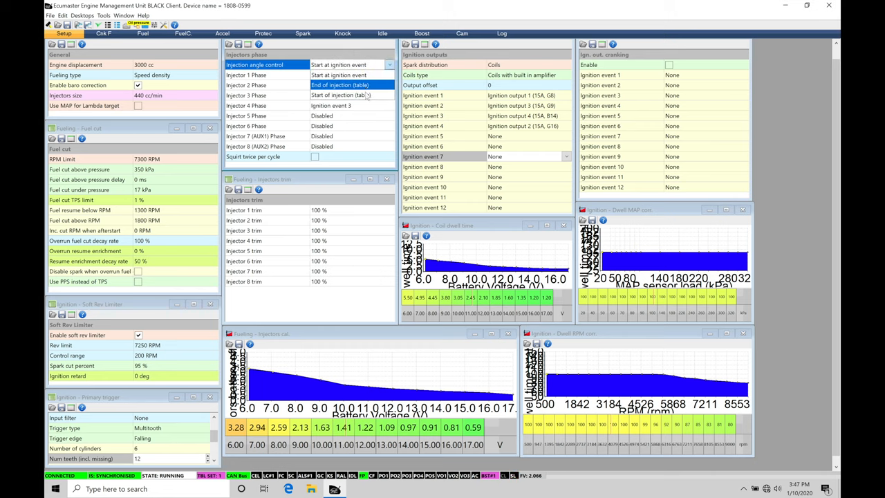
key(Return)
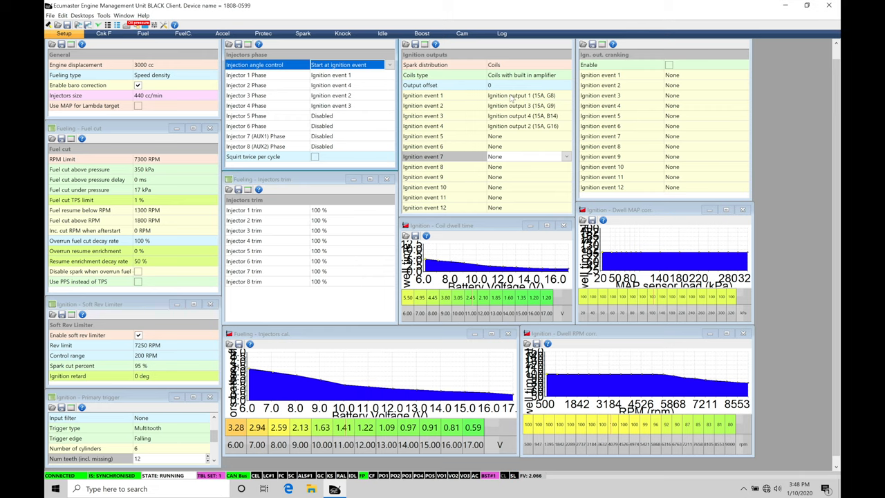
click(151, 35)
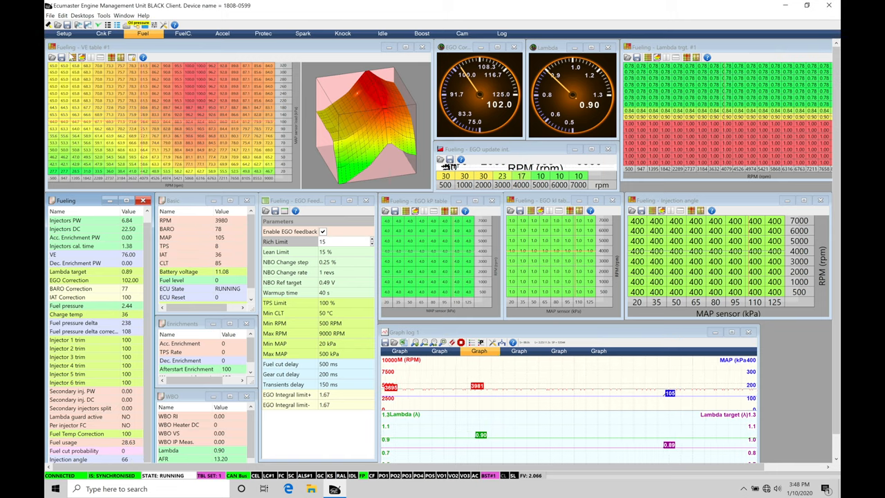
Review the Primary trigger tooth and angle settings on Setup, visit Fuel, and return to Setup.
click(64, 33)
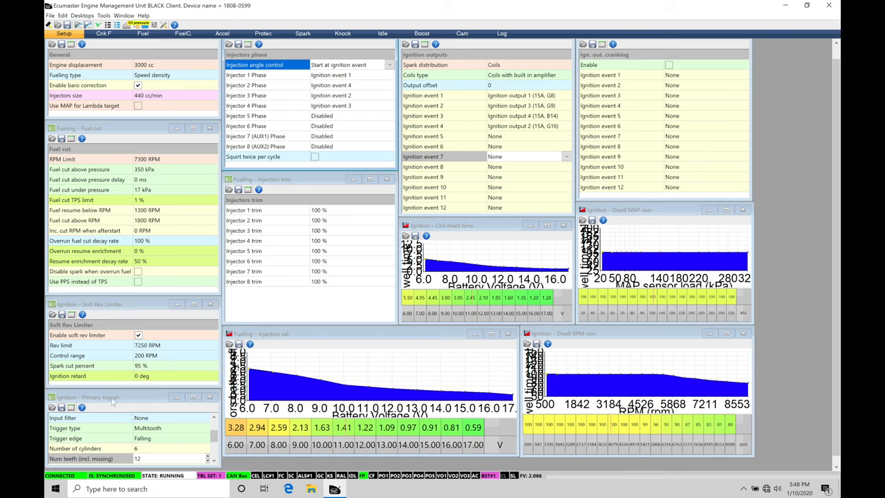
click(214, 435)
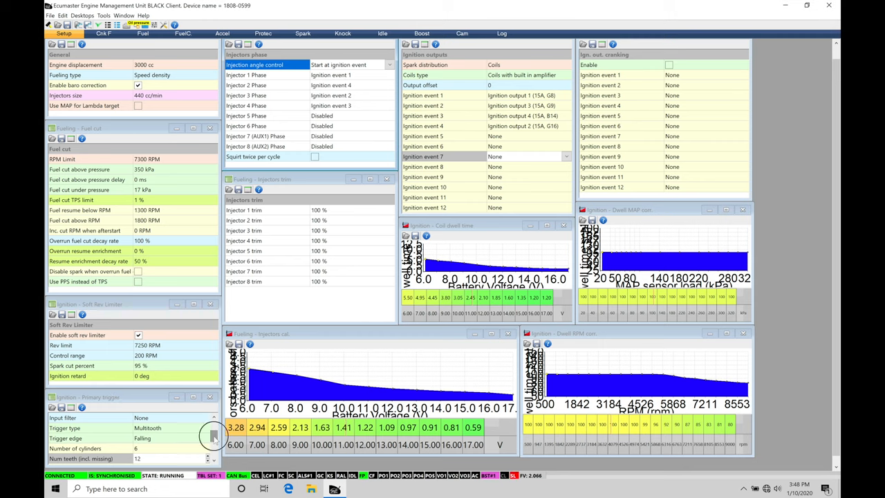
click(80, 459)
scroll(77, 449, down, 2)
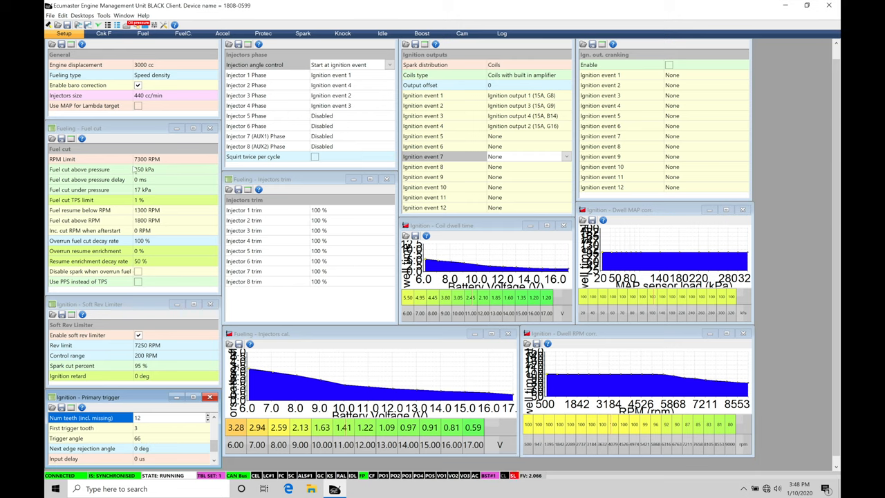
click(143, 34)
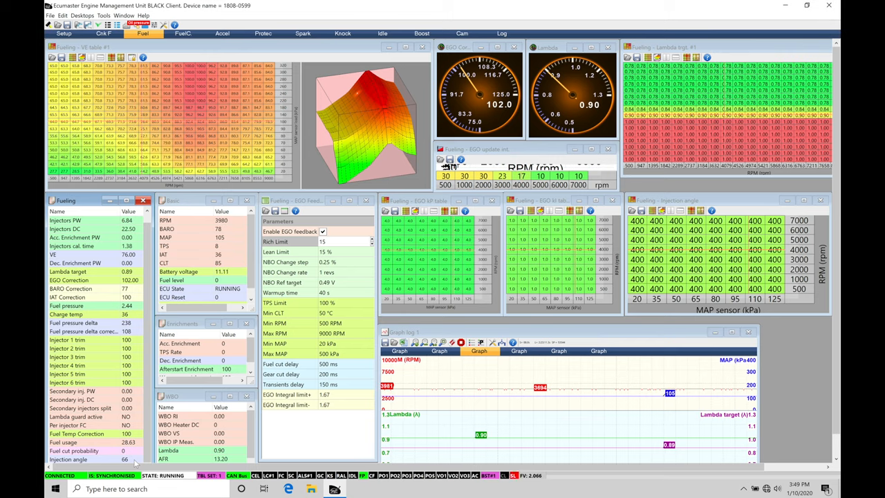
click(64, 33)
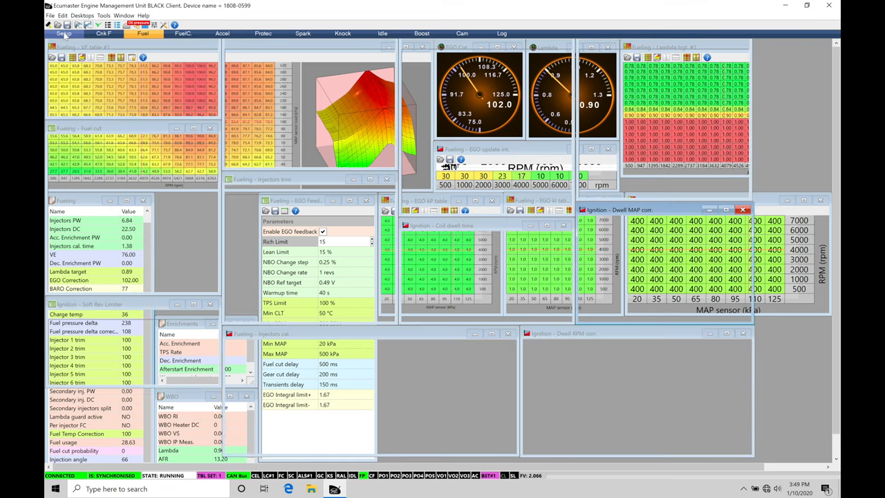